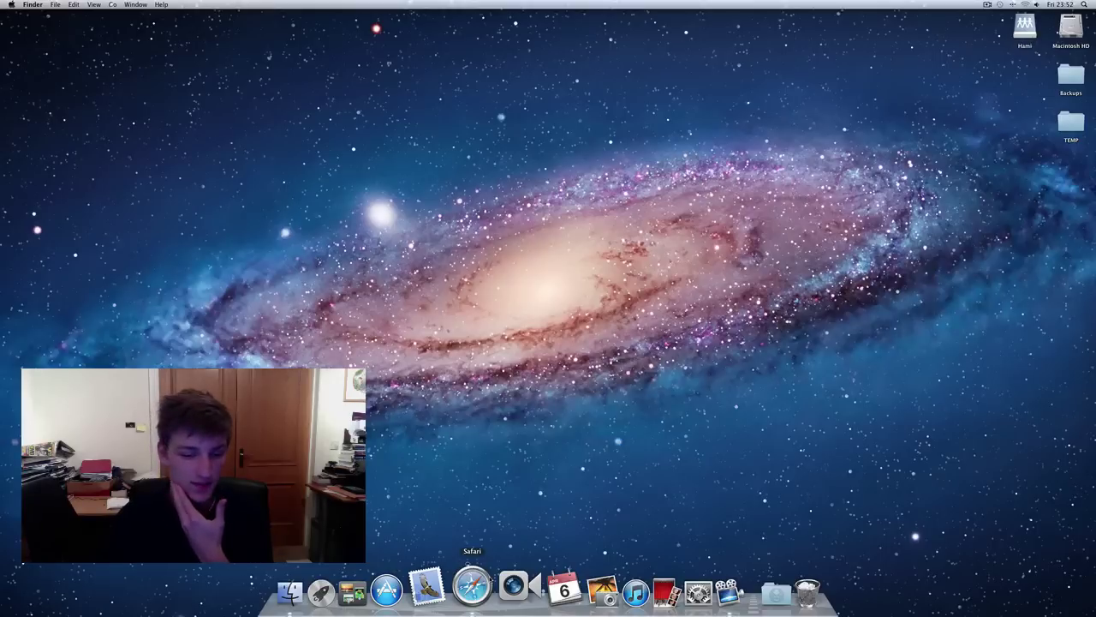
Launch Safari and run a Google search for 'chrome'.
{"action": "left_click", "coordinate": [472, 587]}
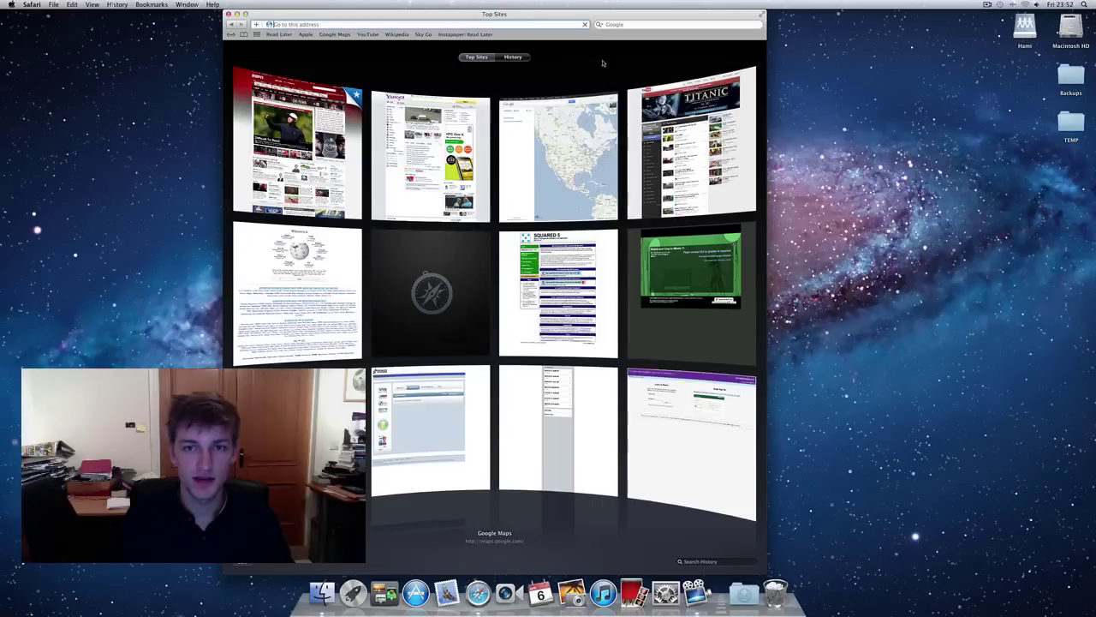
{"action": "left_click", "coordinate": [637, 24]}
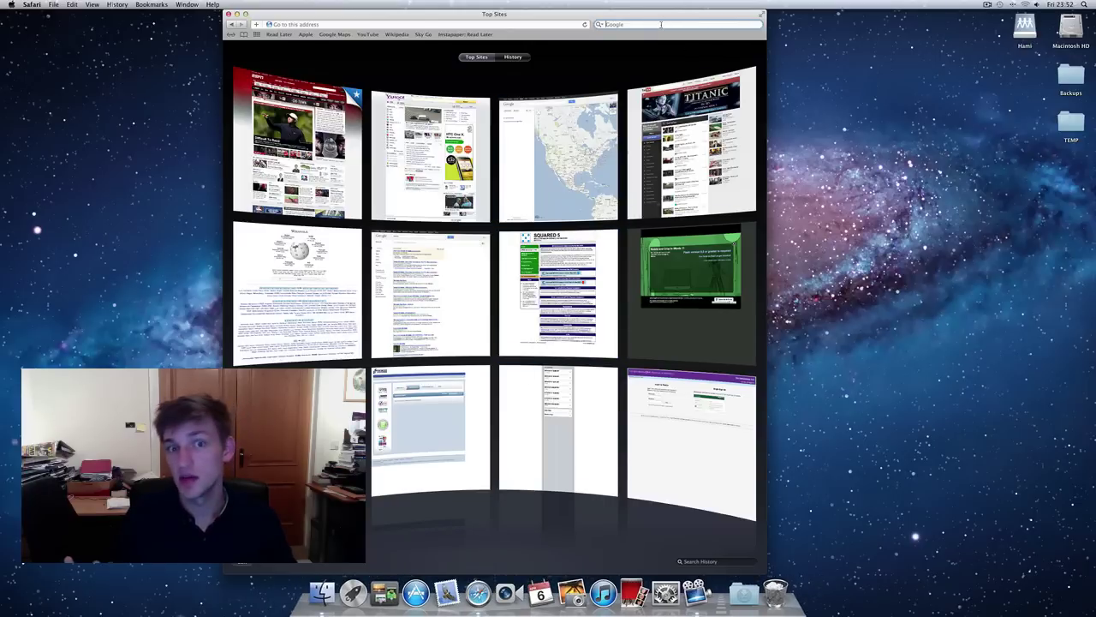
{"action": "type", "text": "chrome"}
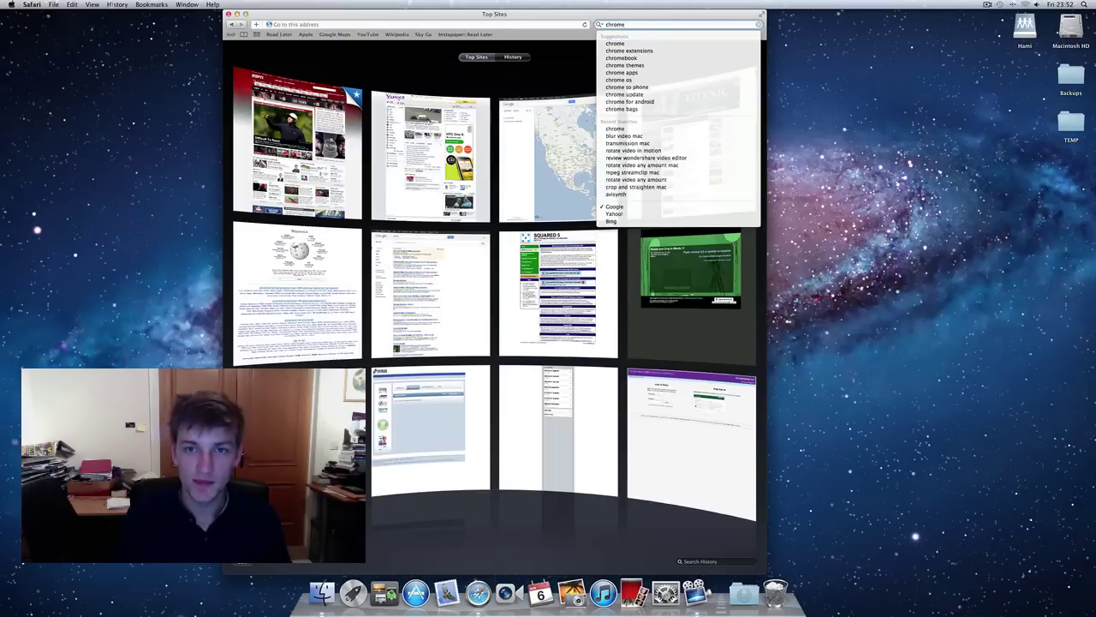
{"action": "key", "text": "Return"}
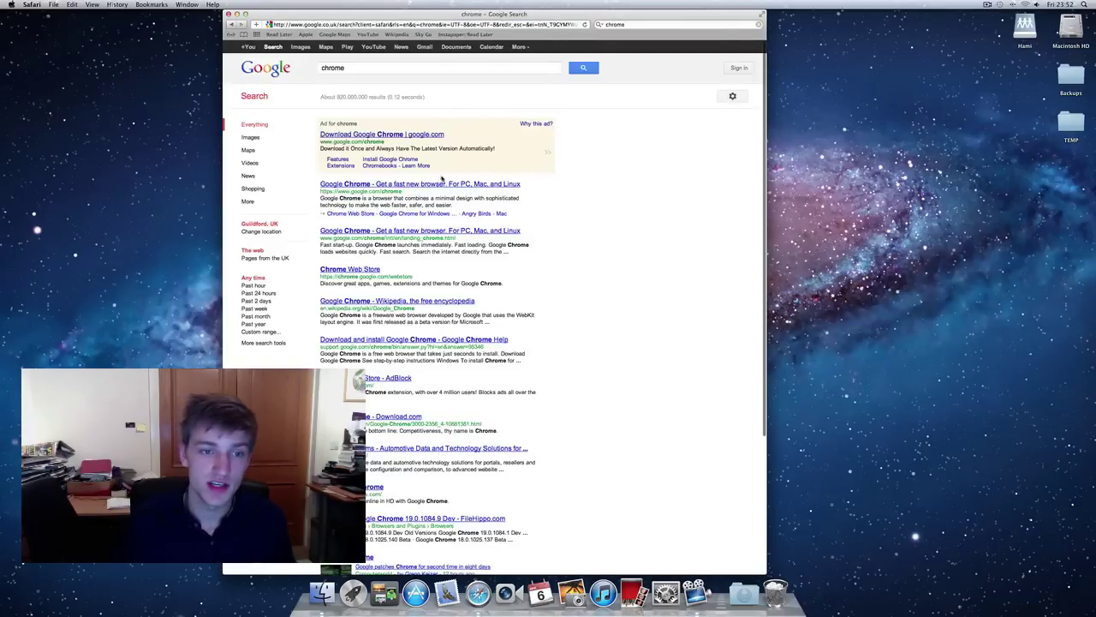
From the Download Google Chrome result, accept the terms and download googlechrome.dmg.
{"action": "left_click", "coordinate": [419, 135]}
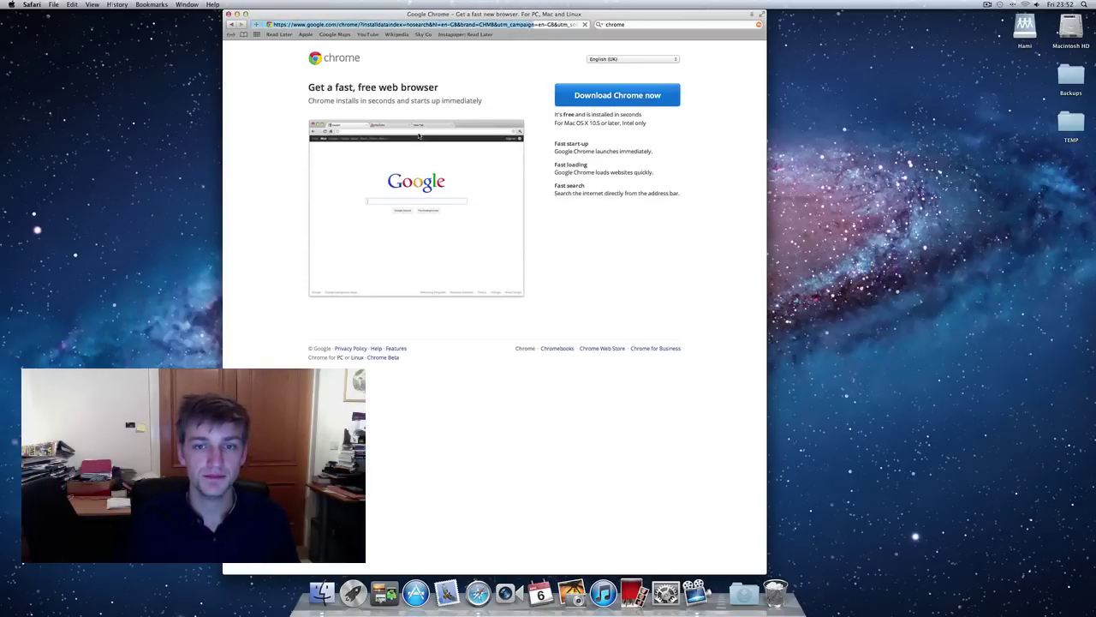
{"action": "left_click", "coordinate": [607, 95]}
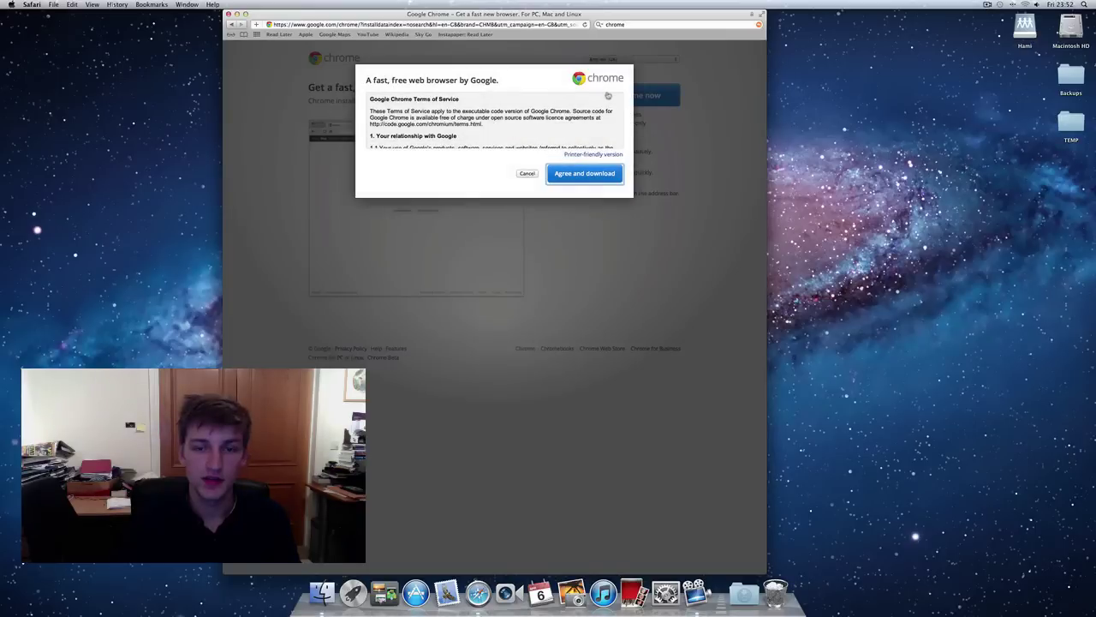
{"action": "left_click", "coordinate": [572, 177]}
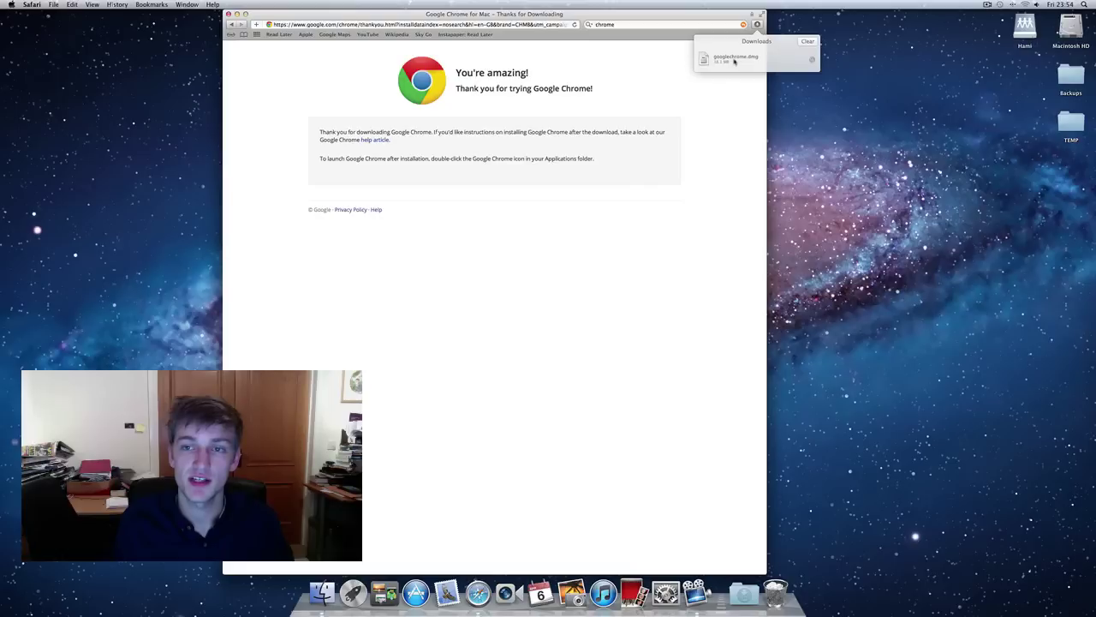
Open googlechrome.dmg, clear finished downloads, and minimize the Safari window.
{"action": "double_click", "coordinate": [734, 59]}
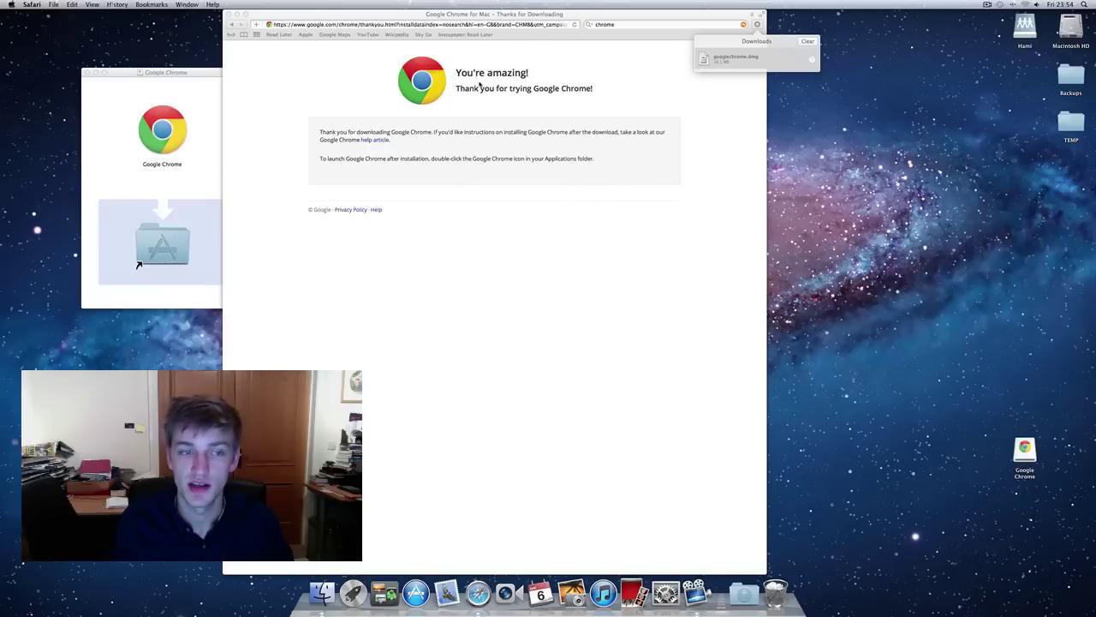
{"action": "left_click_drag", "start_coordinate": [181, 77], "coordinate": [670, 155]}
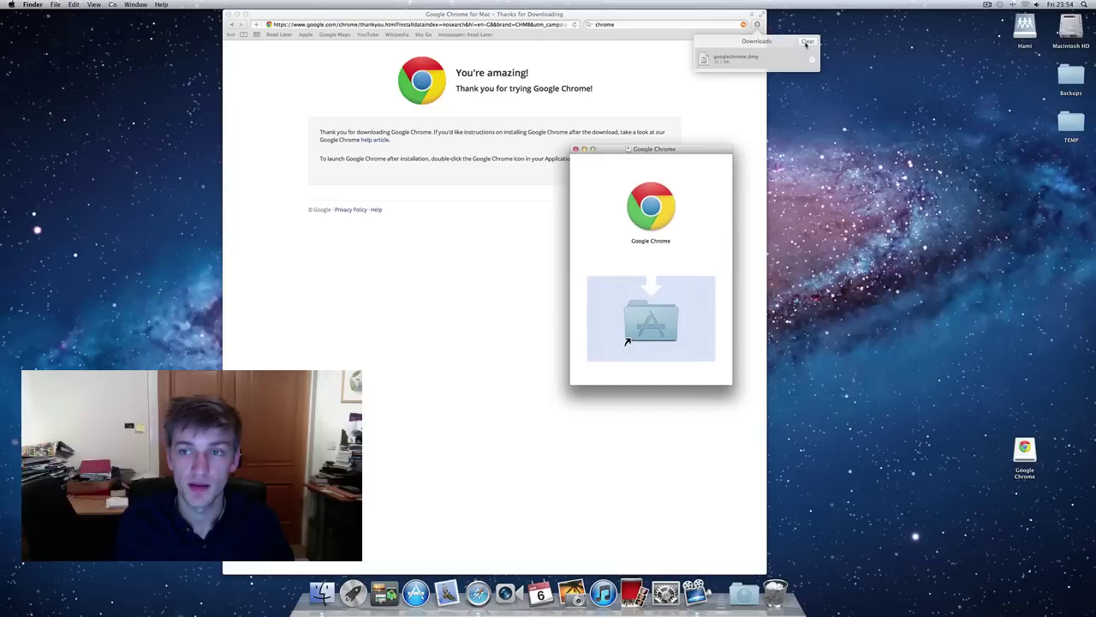
{"action": "left_click", "coordinate": [733, 57]}
{"action": "left_click", "coordinate": [336, 19]}
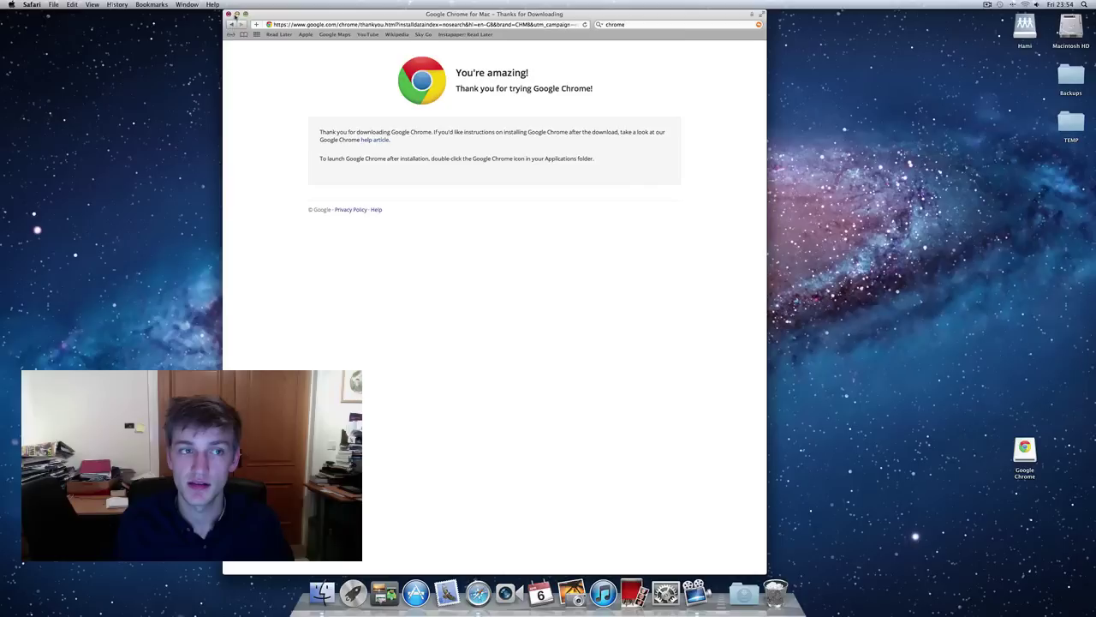
{"action": "left_click", "coordinate": [237, 15]}
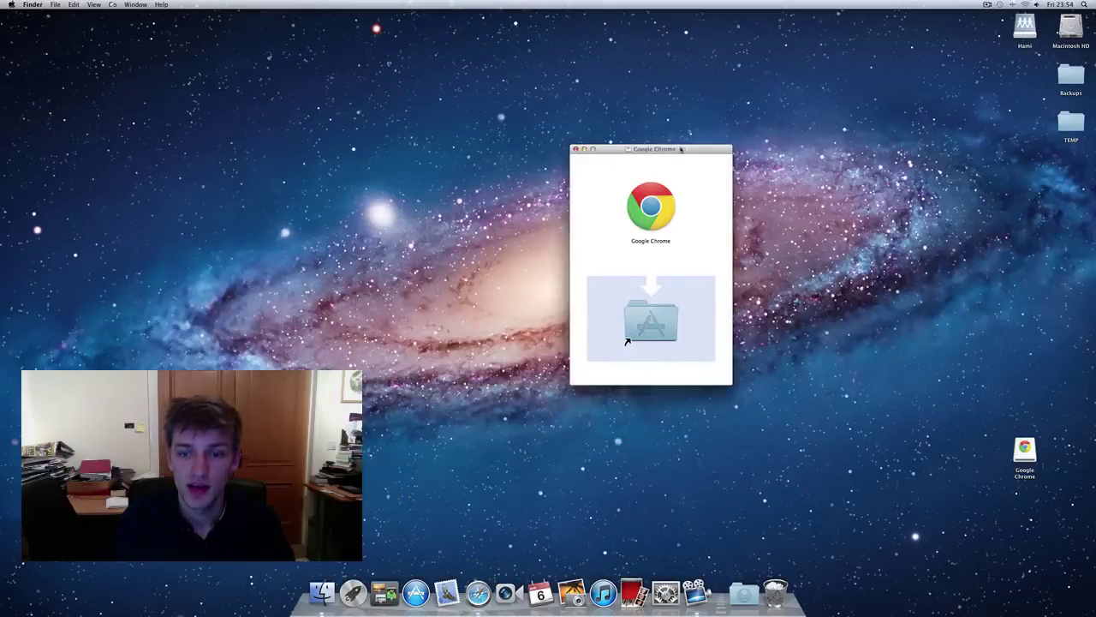
Move the Google Chrome disk icon under TEMP, run Clean Up, and centre the installer window.
{"action": "left_click_drag", "start_coordinate": [710, 147], "coordinate": [586, 233]}
{"action": "left_click_drag", "start_coordinate": [1025, 449], "coordinate": [1065, 163]}
{"action": "right_click", "coordinate": [1016, 184]}
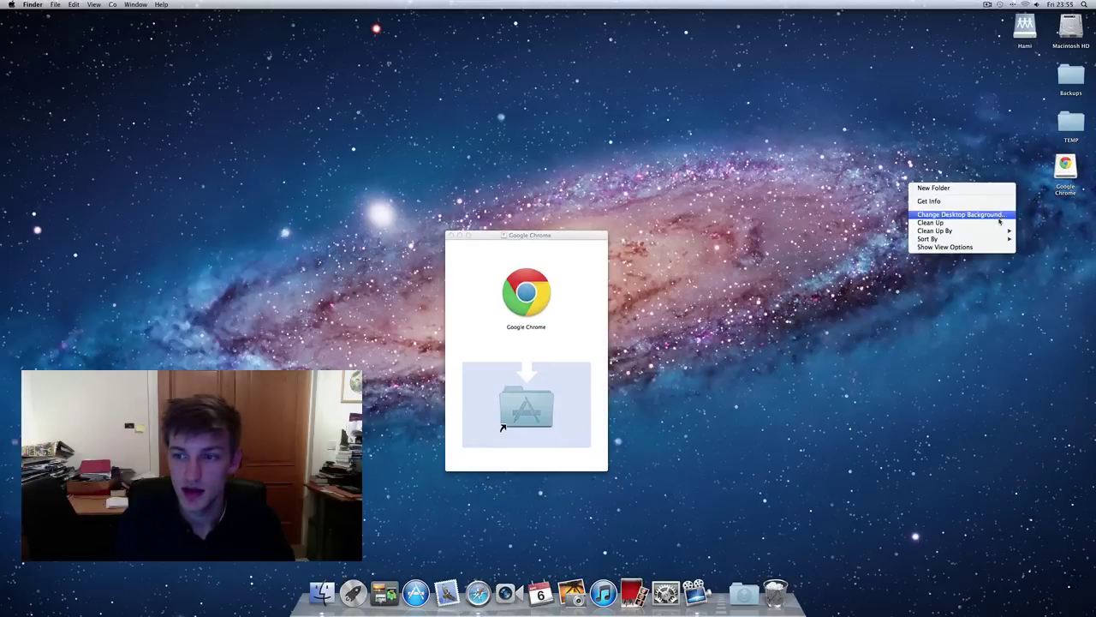
{"action": "left_click", "coordinate": [1009, 222]}
{"action": "left_click", "coordinate": [1066, 184]}
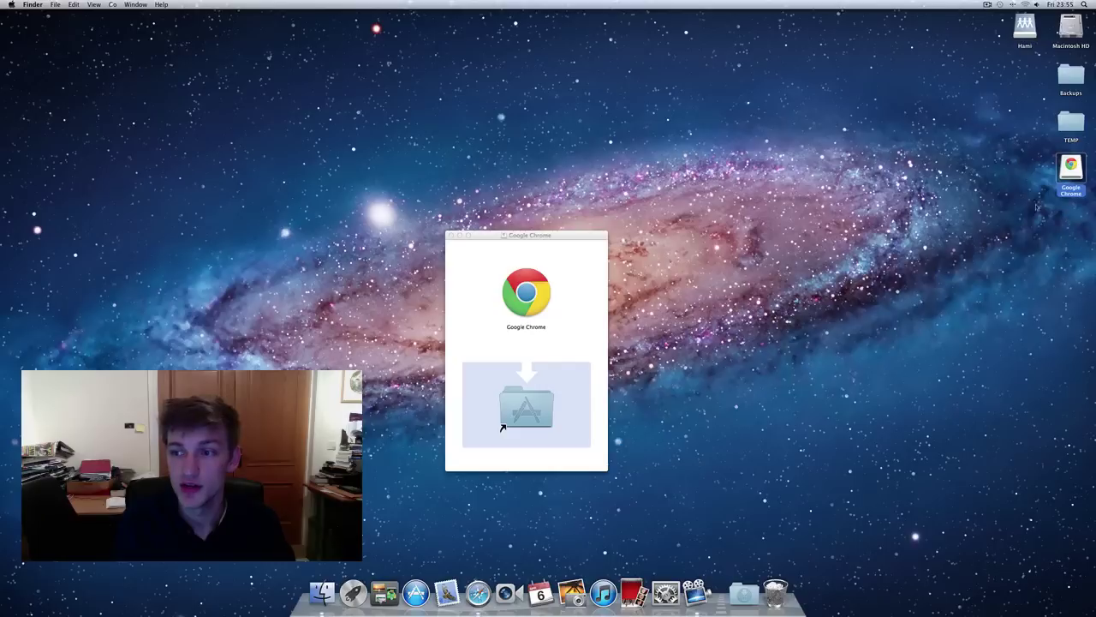
{"action": "left_click", "coordinate": [954, 308]}
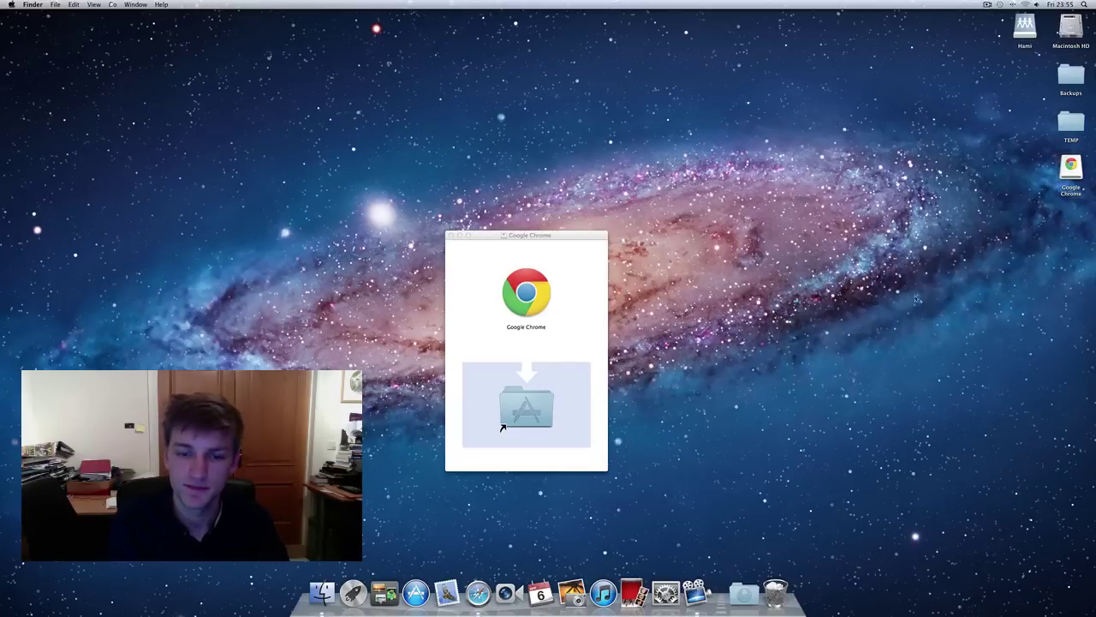
{"action": "left_click", "coordinate": [557, 237]}
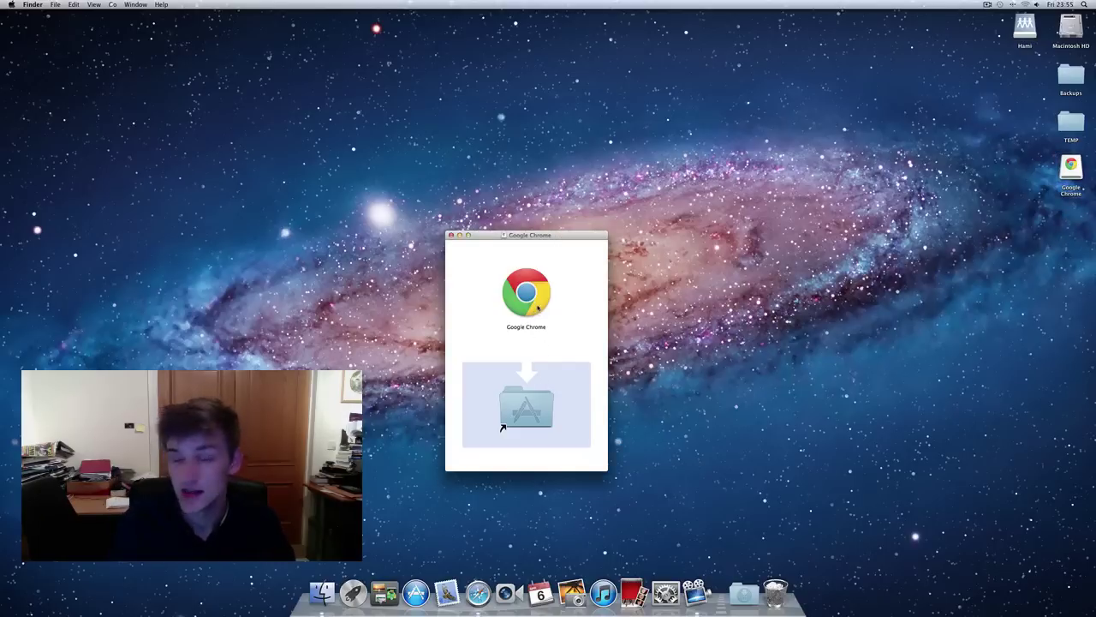
{"action": "left_click", "coordinate": [528, 410]}
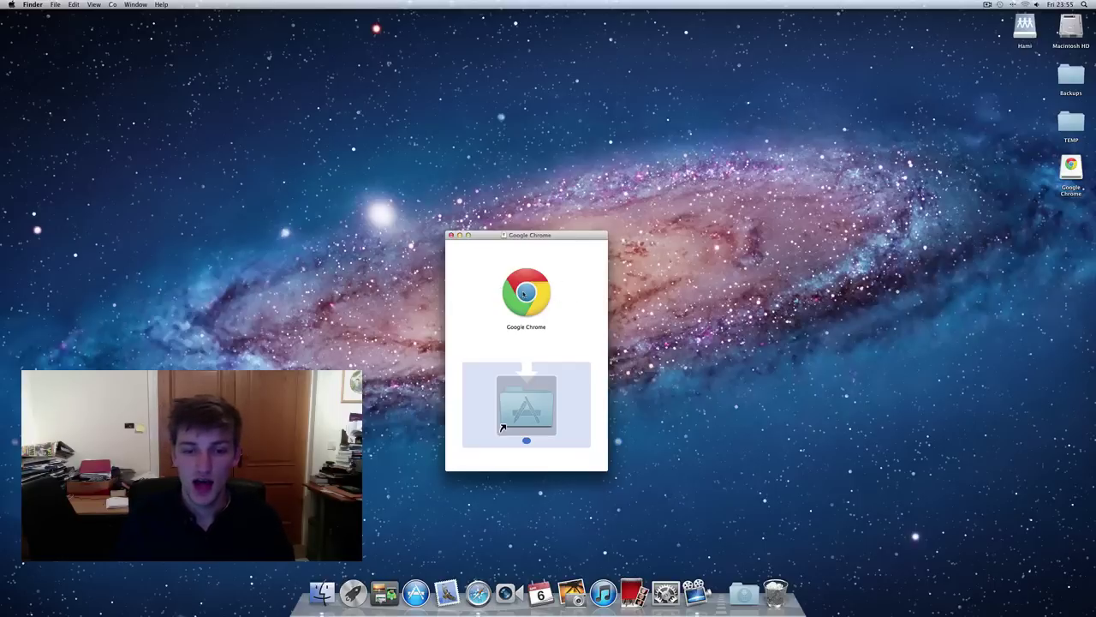
Drag the Google Chrome app onto the Applications shortcut to copy it.
{"action": "left_click_drag", "start_coordinate": [526, 407], "coordinate": [526, 407]}
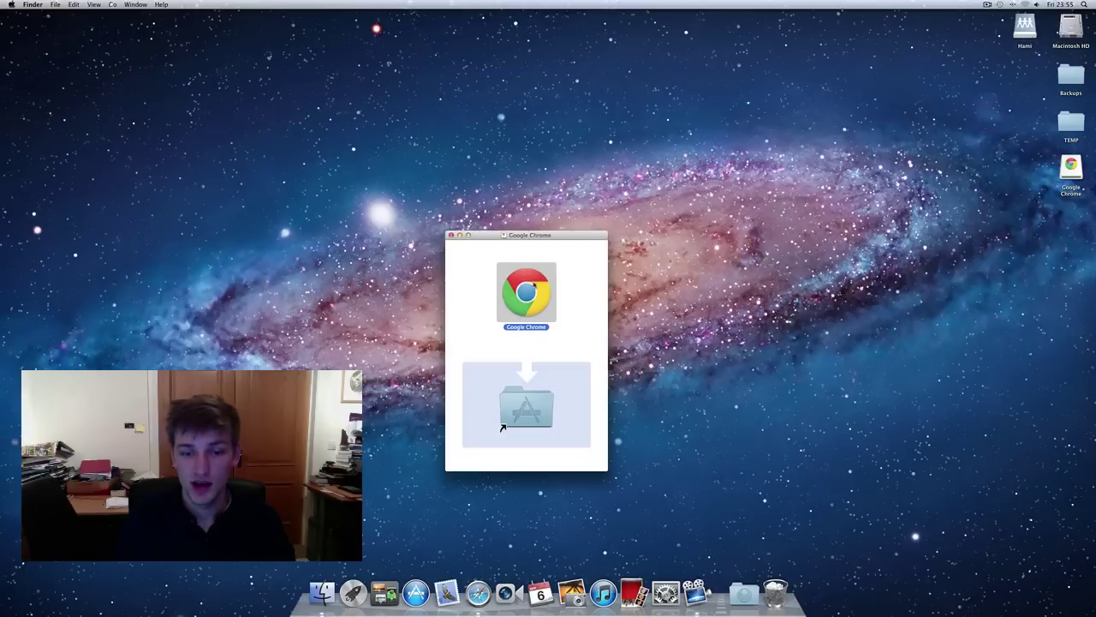
{"action": "left_click_drag", "start_coordinate": [533, 285], "coordinate": [531, 409]}
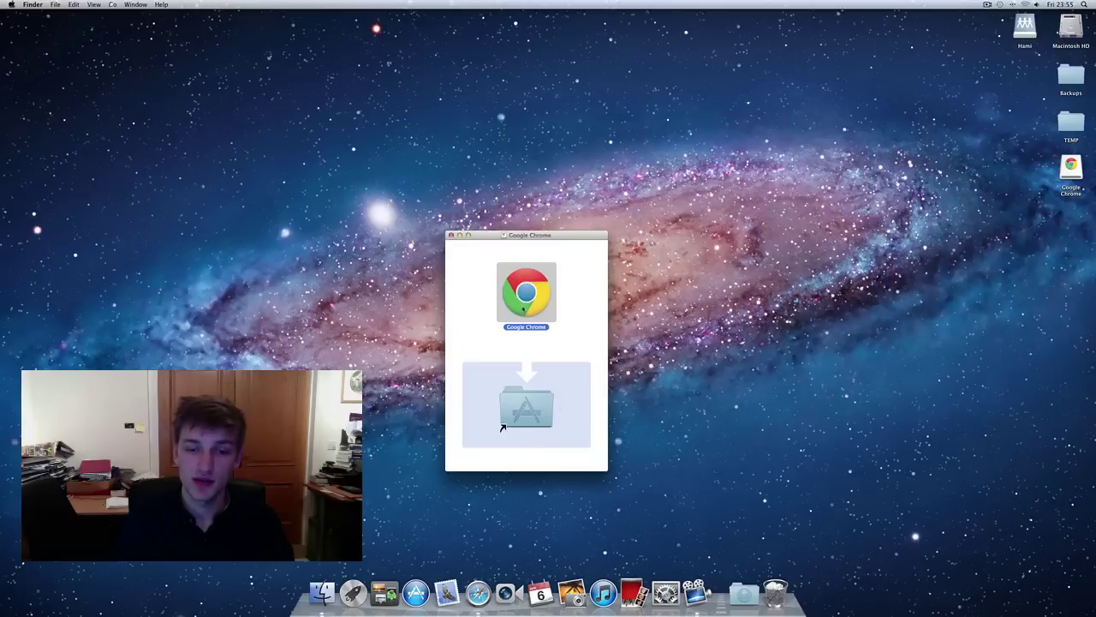
{"action": "mouse_move", "coordinate": [524, 309]}
{"action": "left_mouse_down"}
{"action": "mouse_move", "coordinate": [810, 303]}
{"action": "mouse_move", "coordinate": [703, 259]}
{"action": "mouse_move", "coordinate": [527, 299]}
{"action": "left_mouse_up"}
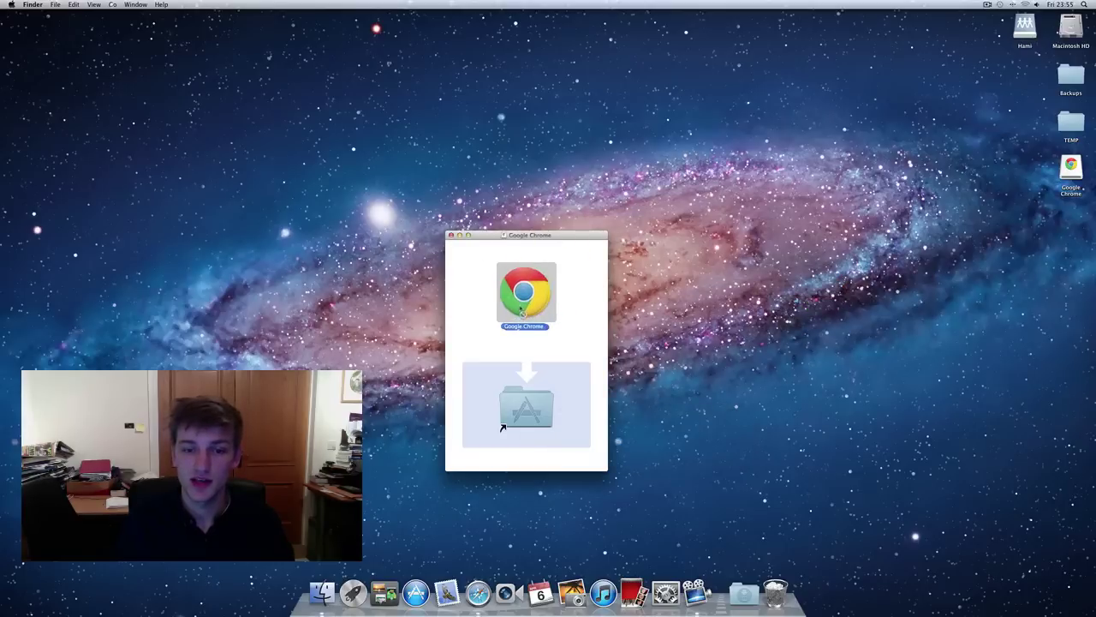
Close the installer window and eject the Google Chrome disk image from the desktop.
{"action": "left_click", "coordinate": [451, 236]}
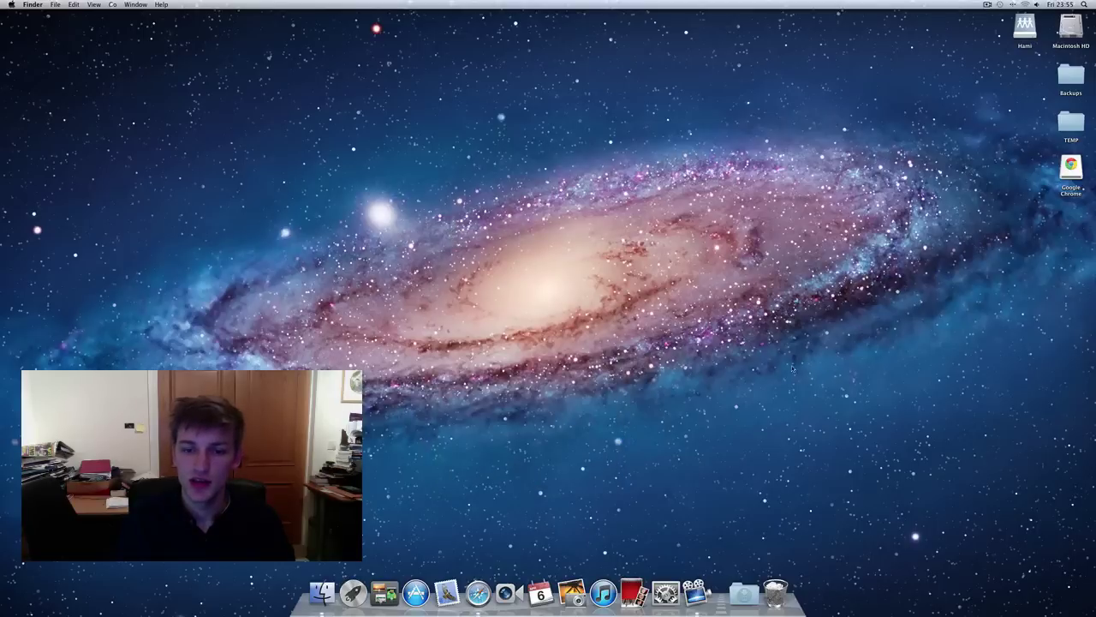
{"action": "double_click", "coordinate": [1070, 169]}
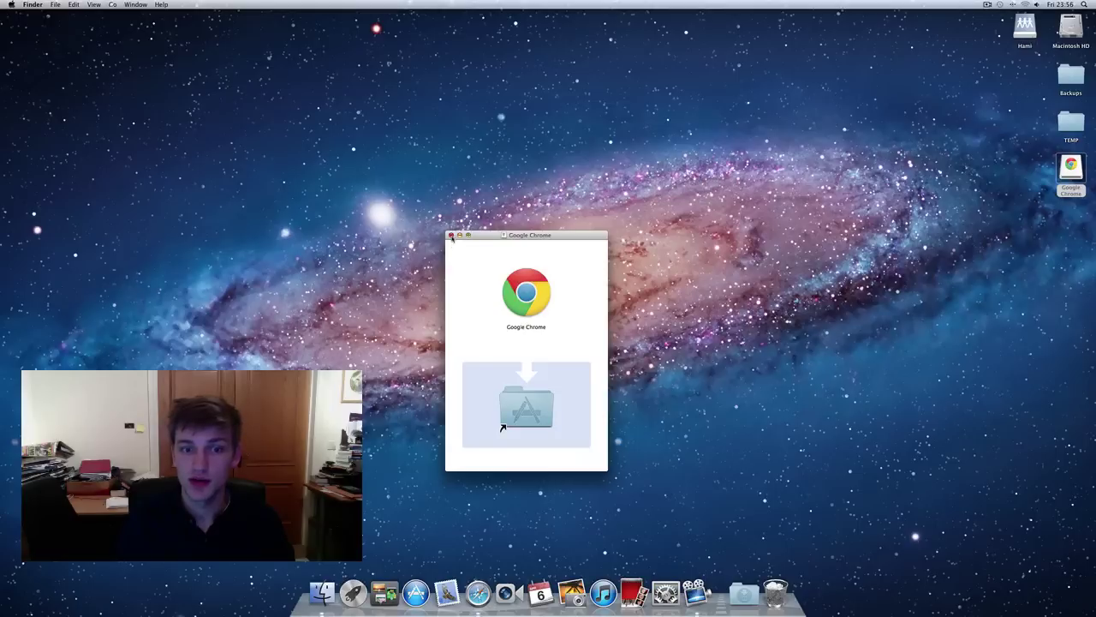
{"action": "left_click", "coordinate": [451, 236]}
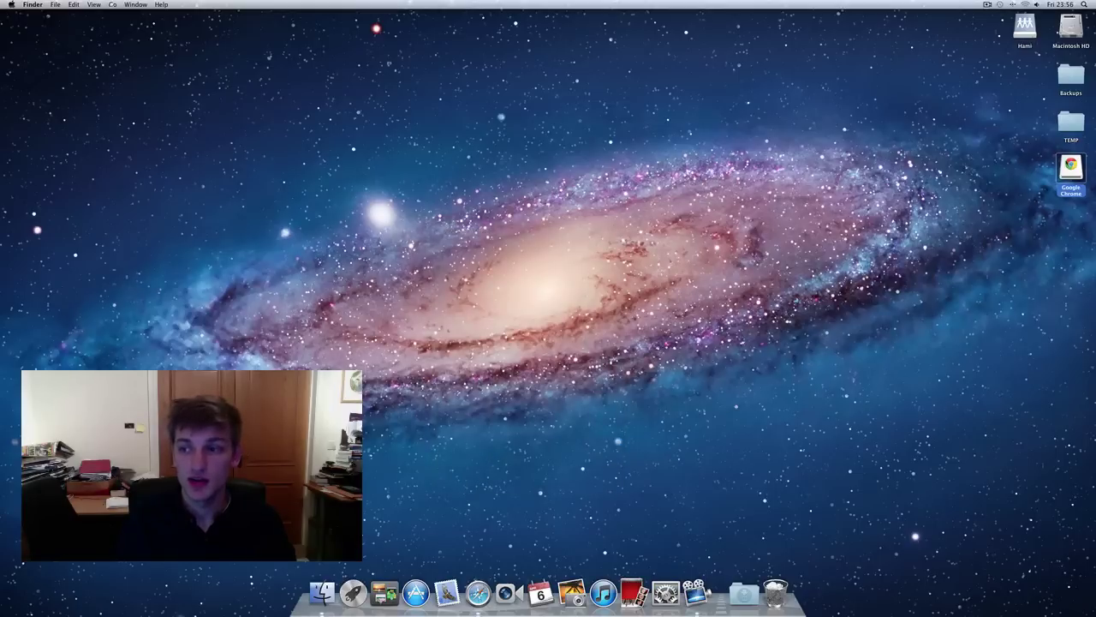
{"action": "right_click", "coordinate": [1069, 165]}
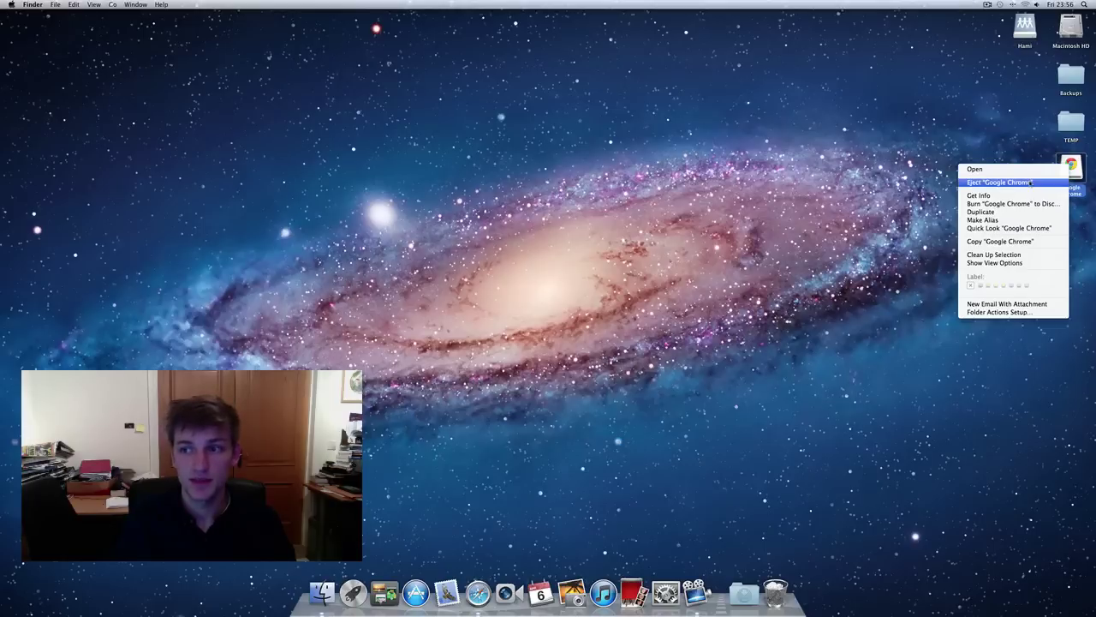
{"action": "left_click", "coordinate": [1032, 182]}
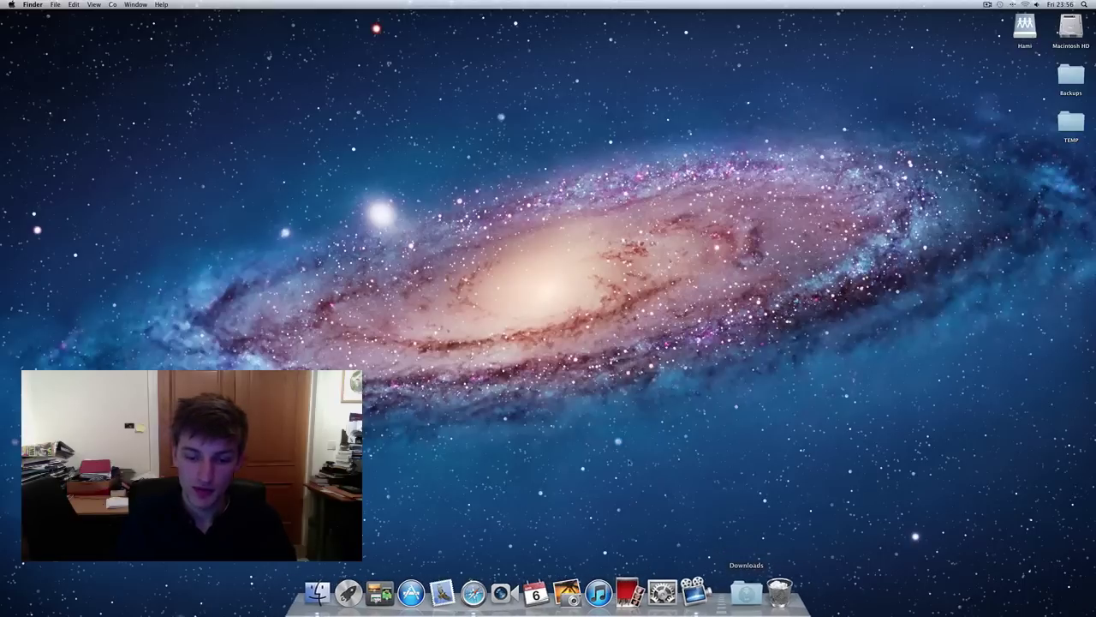
Open Google Chrome from Applications with Shift-Command-A and allow it past the security warning.
{"action": "key", "text": "super+shift+a"}
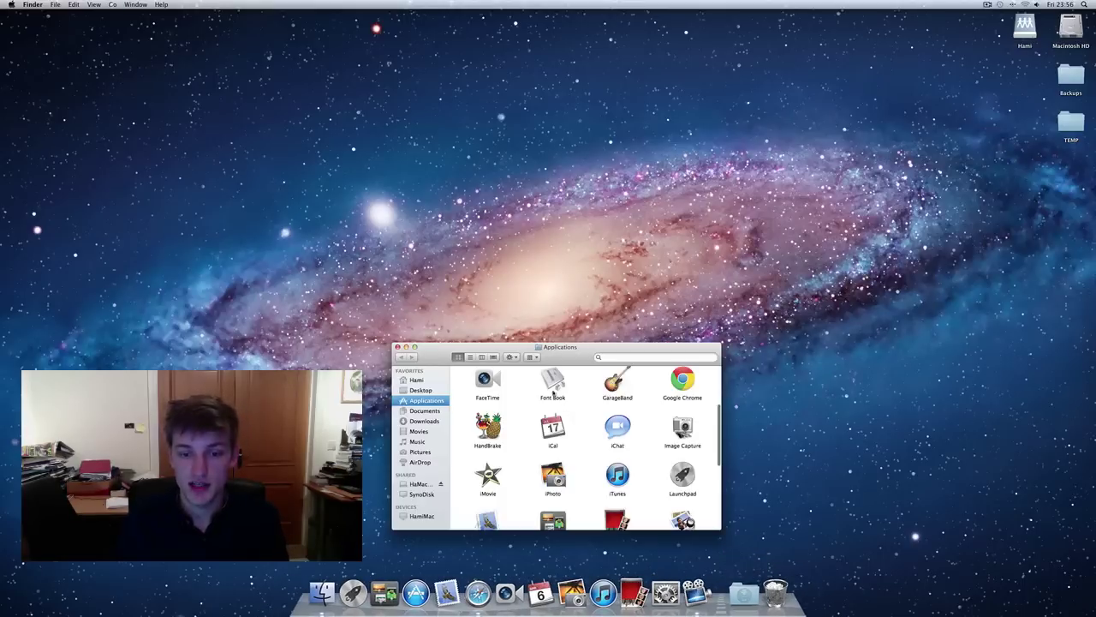
{"action": "left_click_drag", "start_coordinate": [574, 375], "coordinate": [562, 324]}
{"action": "scroll", "coordinate": [562, 324], "scroll_direction": "up", "scroll_amount": 4}
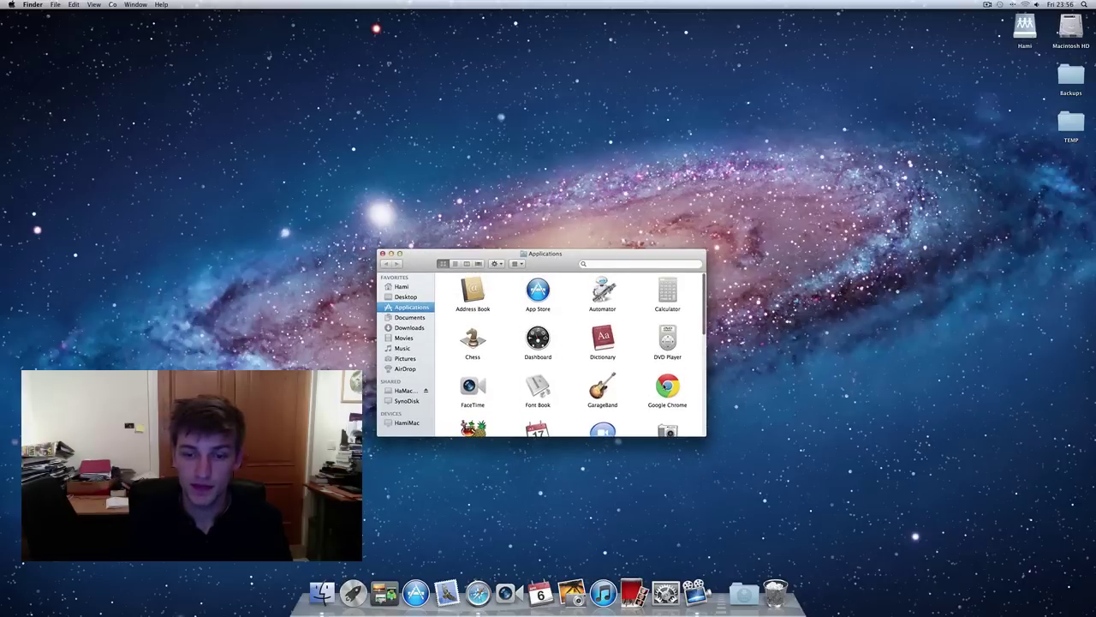
{"action": "double_click", "coordinate": [667, 387]}
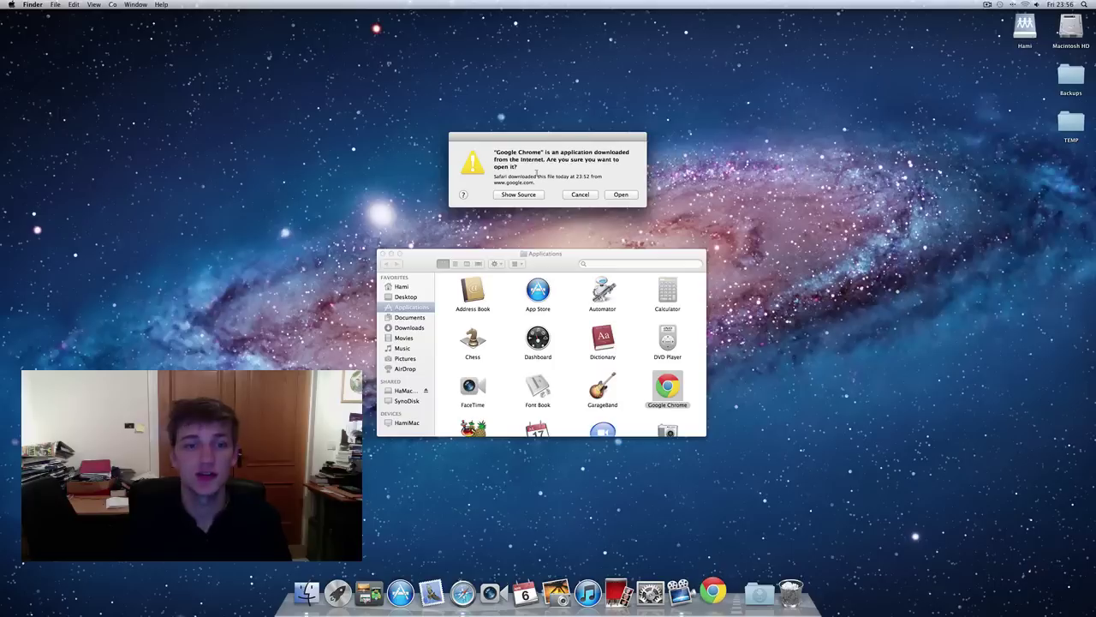
{"action": "left_click", "coordinate": [618, 195]}
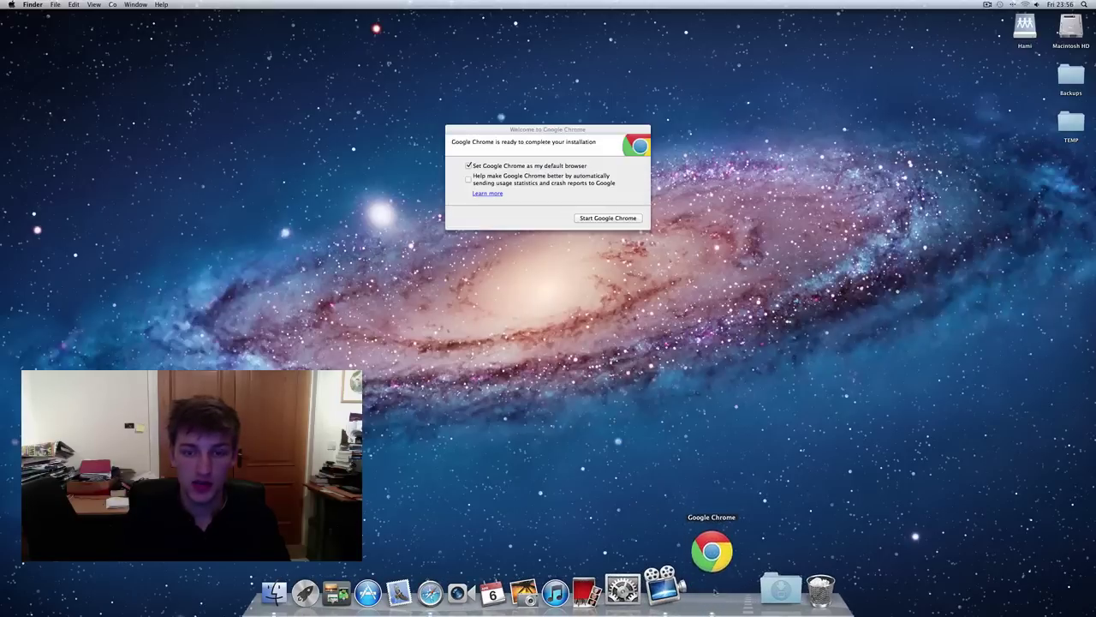
Choose Start Google Chrome in the welcome dialog and centre the new browser window.
{"action": "left_click", "coordinate": [537, 130]}
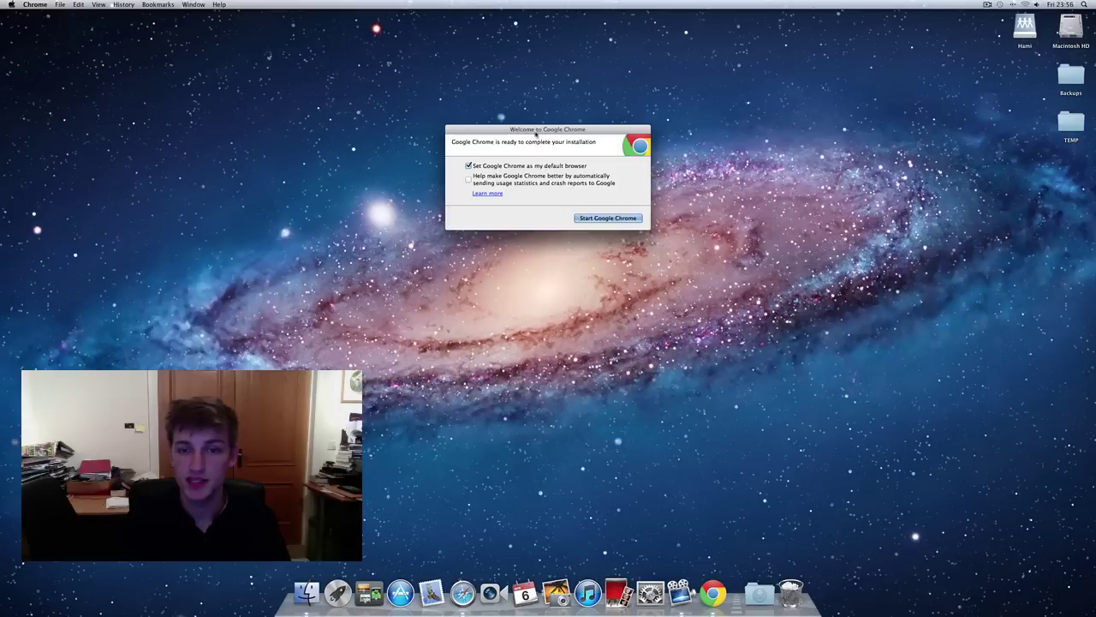
{"action": "left_click", "coordinate": [613, 219]}
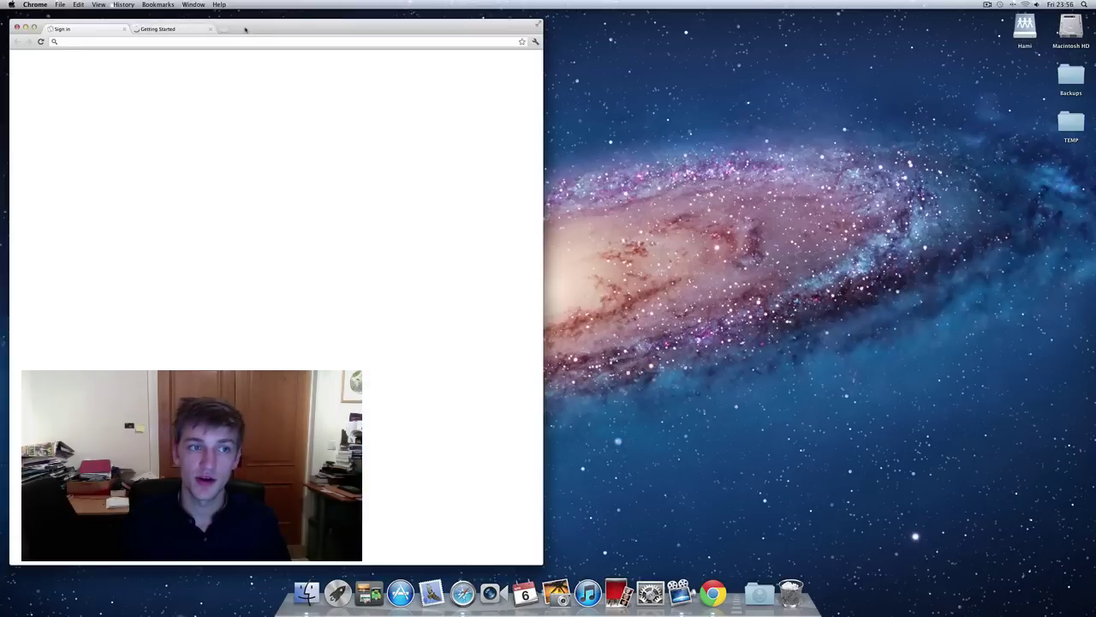
{"action": "left_click_drag", "start_coordinate": [245, 29], "coordinate": [470, 3]}
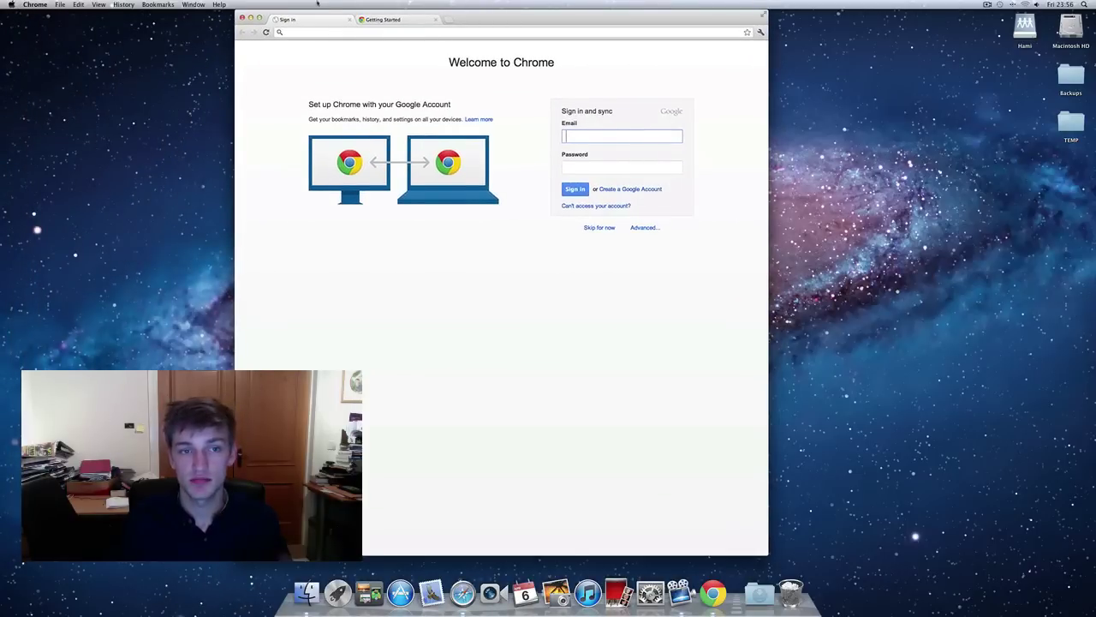